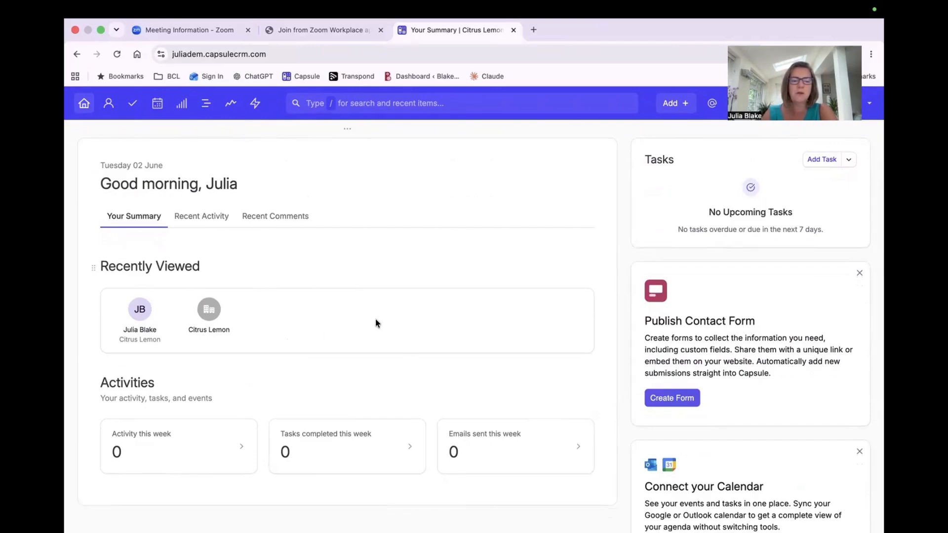
Step: Look through the home page summary, including recently viewed contacts, activities, calendar connection and goals
scroll(407, 357, down, 2)
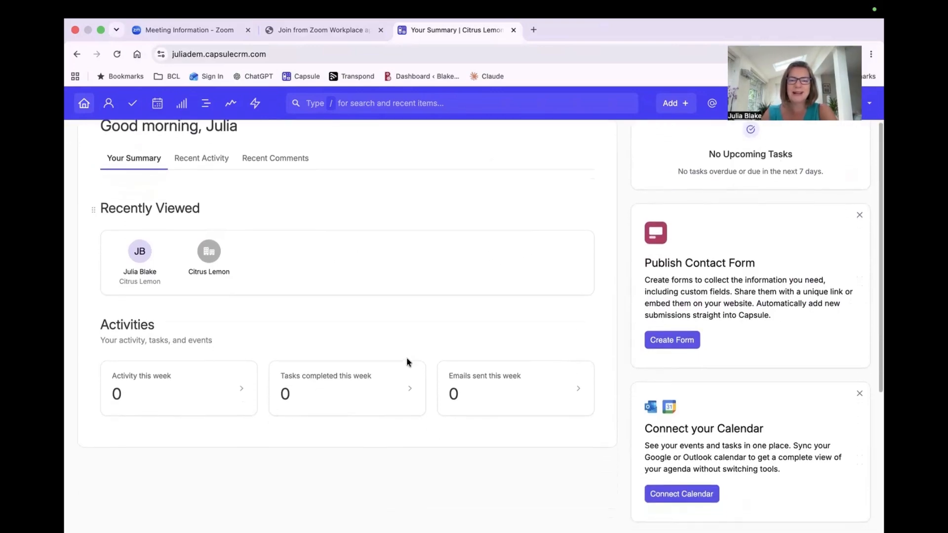
scroll(414, 435, down, 1)
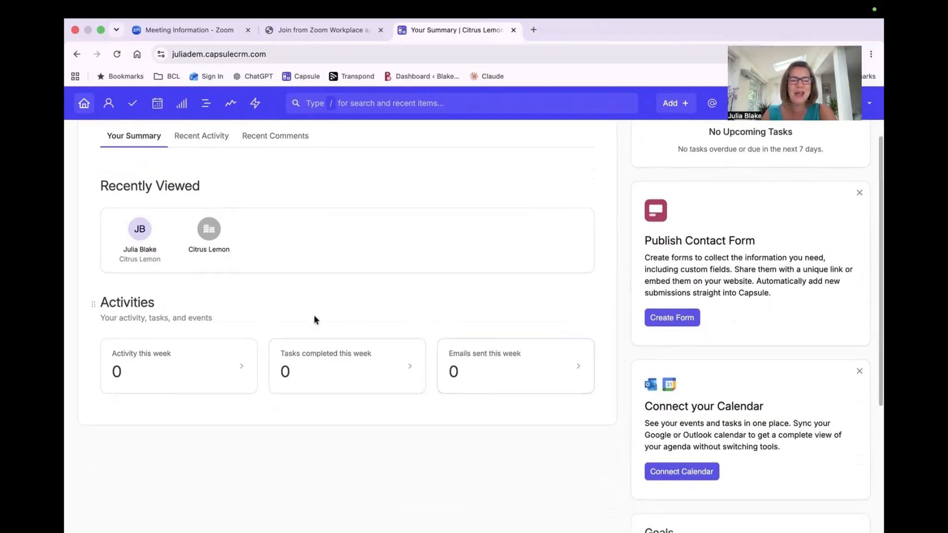
scroll(389, 424, down, 3)
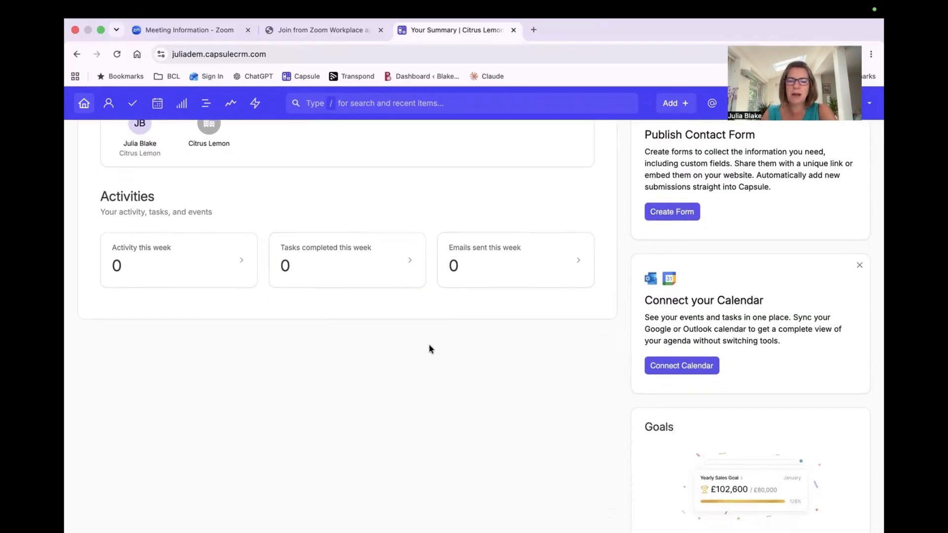
scroll(429, 343, up, 5)
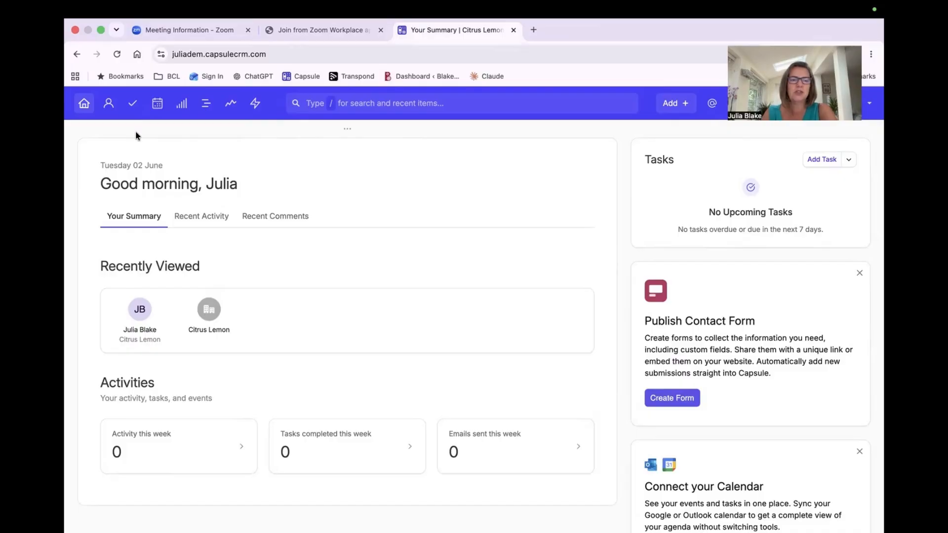
Step: Show the People & Organisations contact list and check which additional filters it offers
click(108, 106)
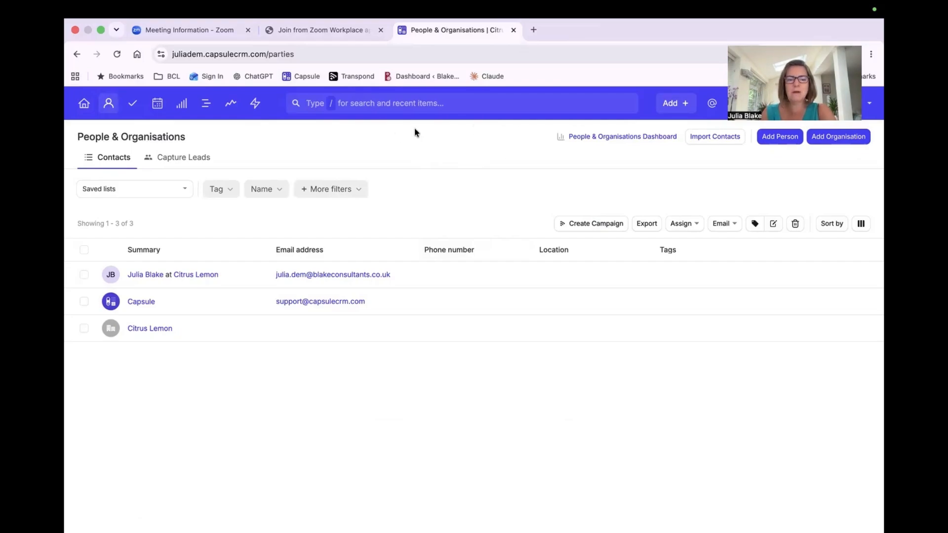
click(327, 193)
click(445, 165)
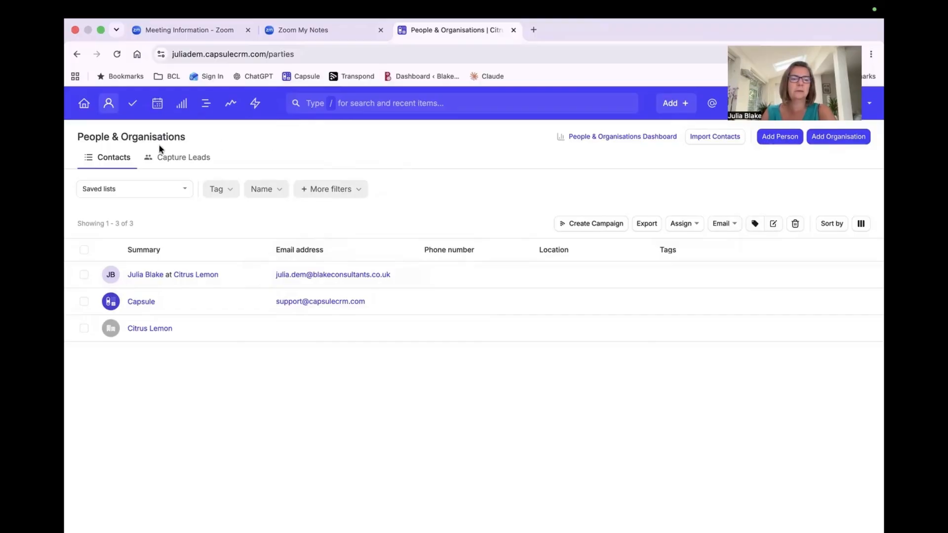
Step: Show the Sales Pipeline board and check how its Projected Value and Total Value are calculated
click(182, 113)
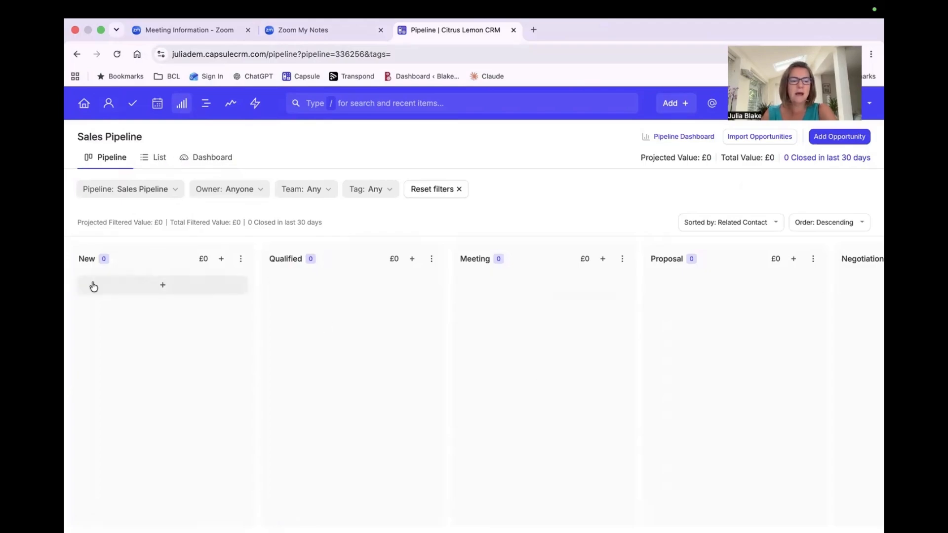
mouse_move(93, 262)
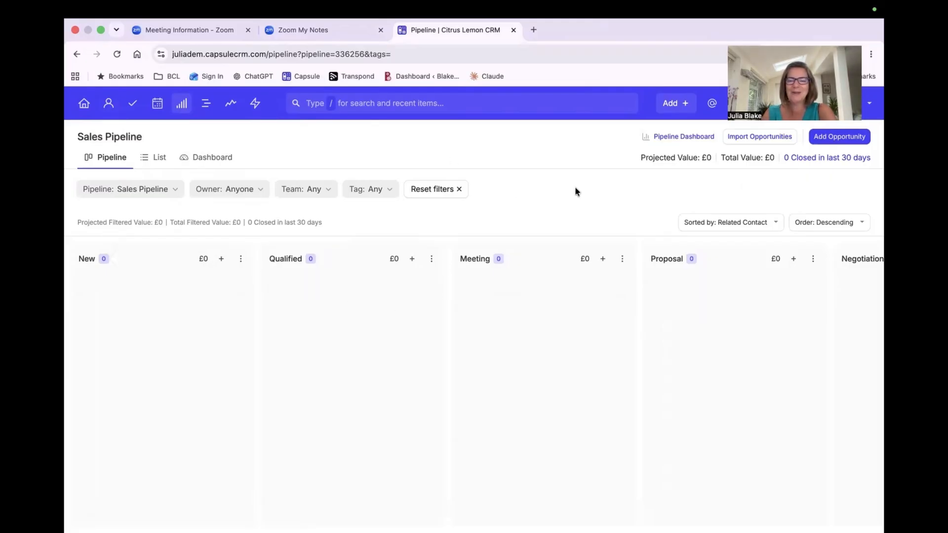
mouse_move(705, 157)
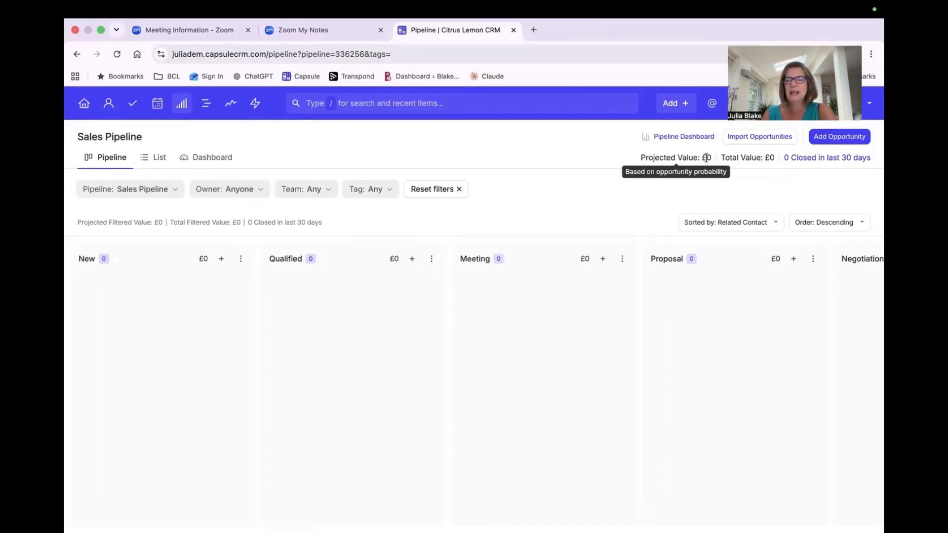
mouse_move(770, 156)
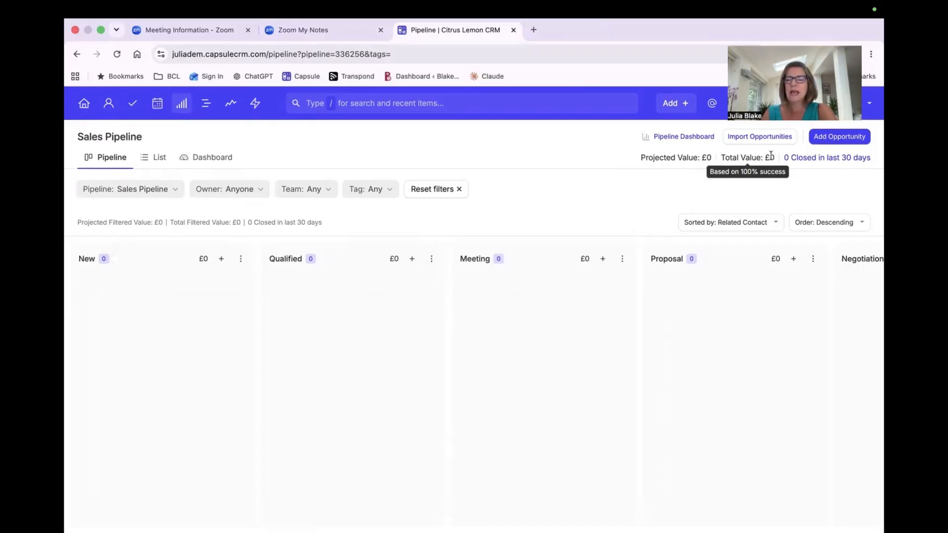
Step: View the sales opportunities as a list and examine the pipeline dashboard's forecast and milestone charts
click(169, 157)
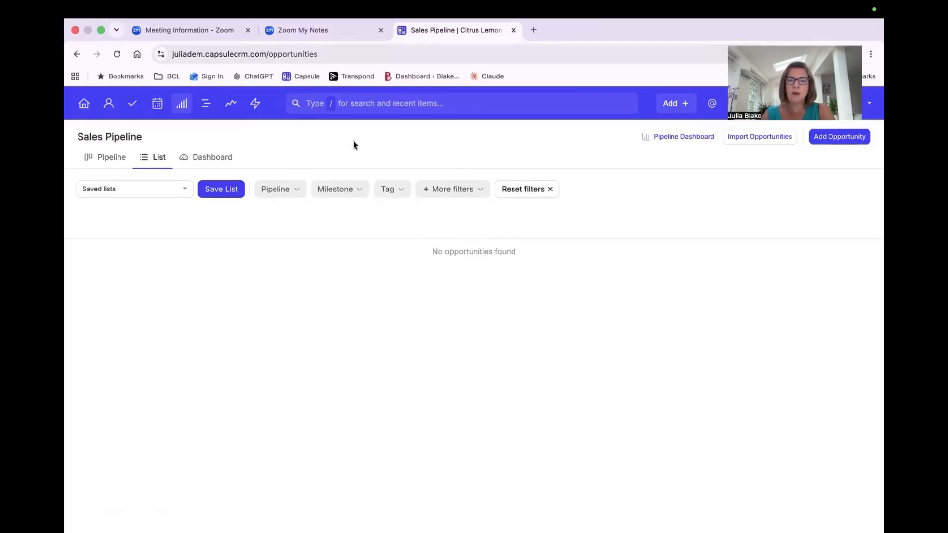
click(218, 160)
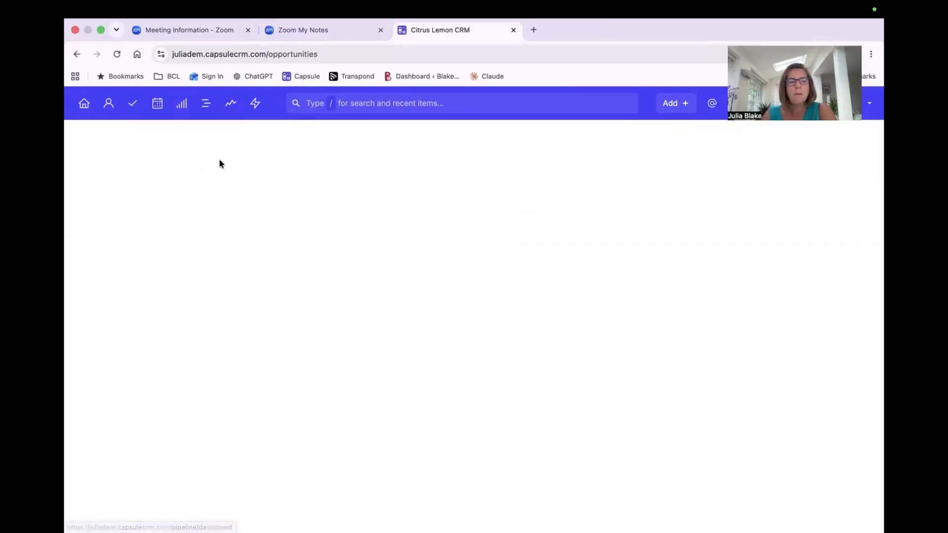
scroll(397, 395, down, 3)
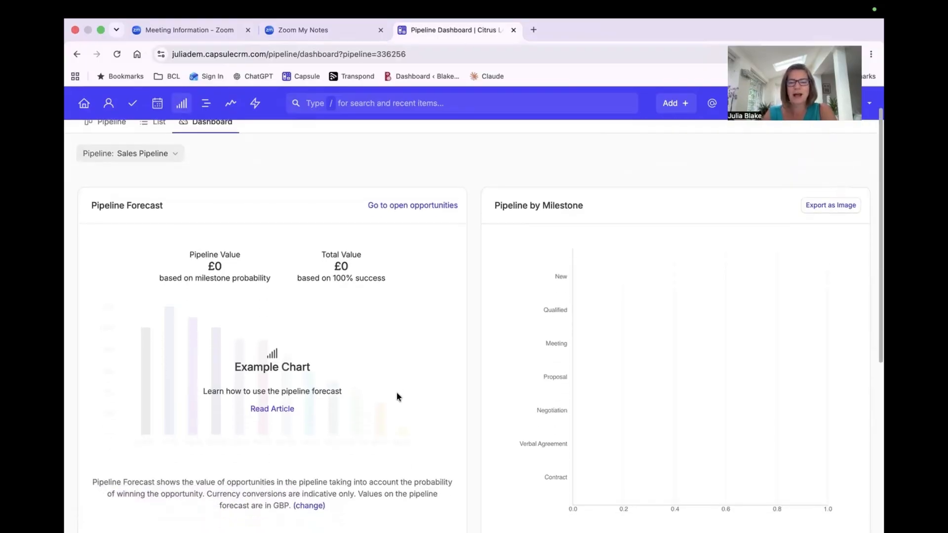
scroll(424, 297, up, 3)
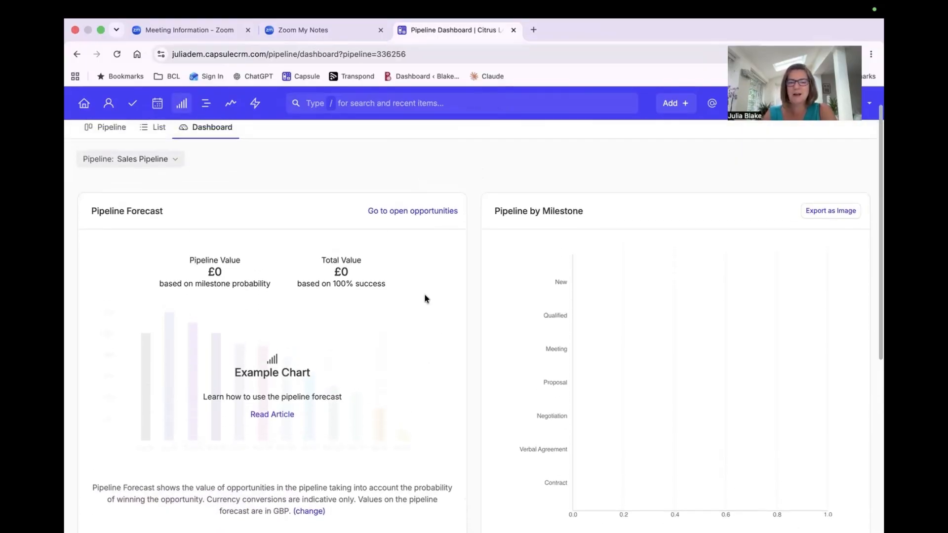
Step: Open the Activity dashboard in the reports and examine its charts and the available dashboards and sales reports
click(233, 108)
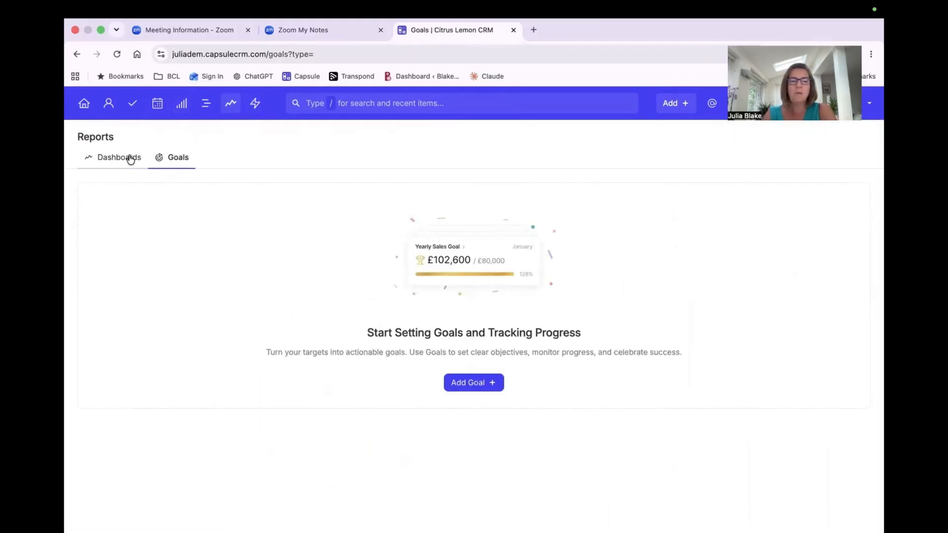
click(118, 157)
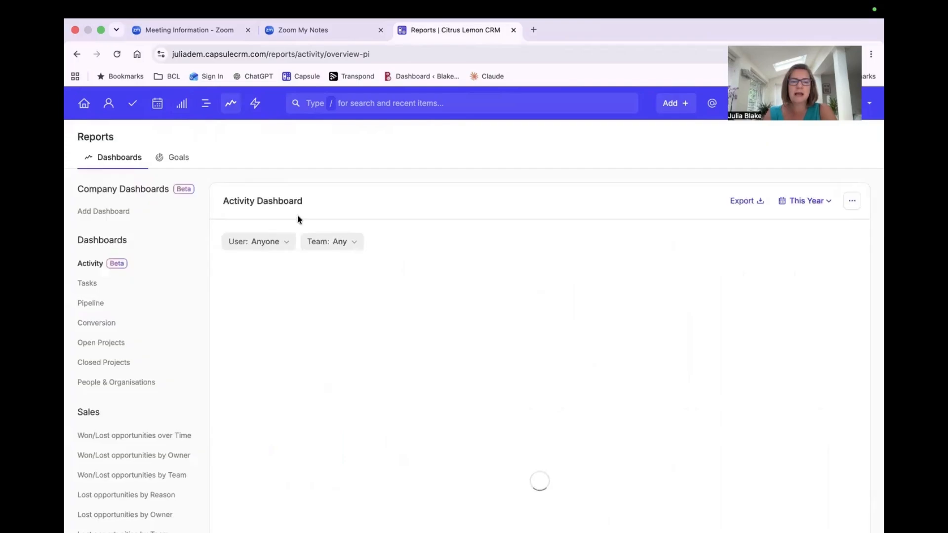
scroll(189, 335, down, 3)
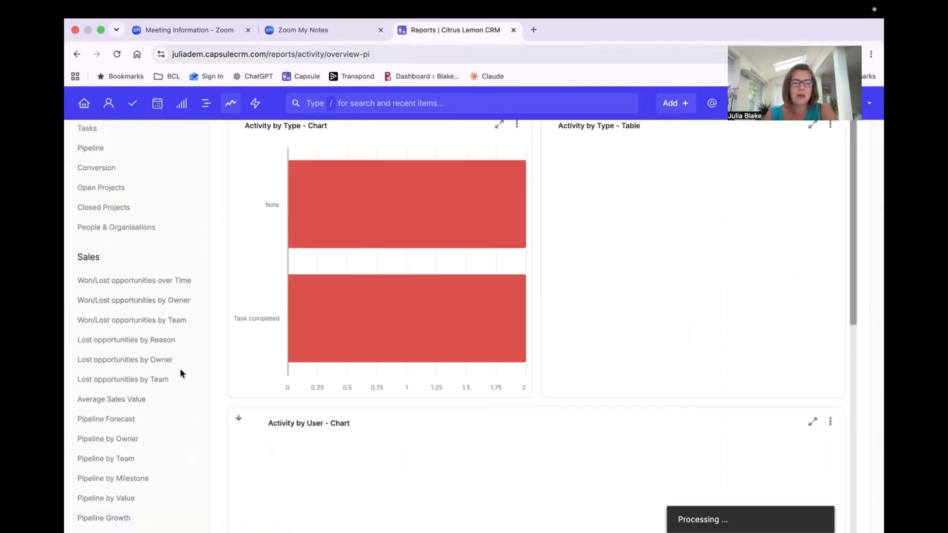
scroll(180, 371, down, 2)
scroll(180, 373, up, 5)
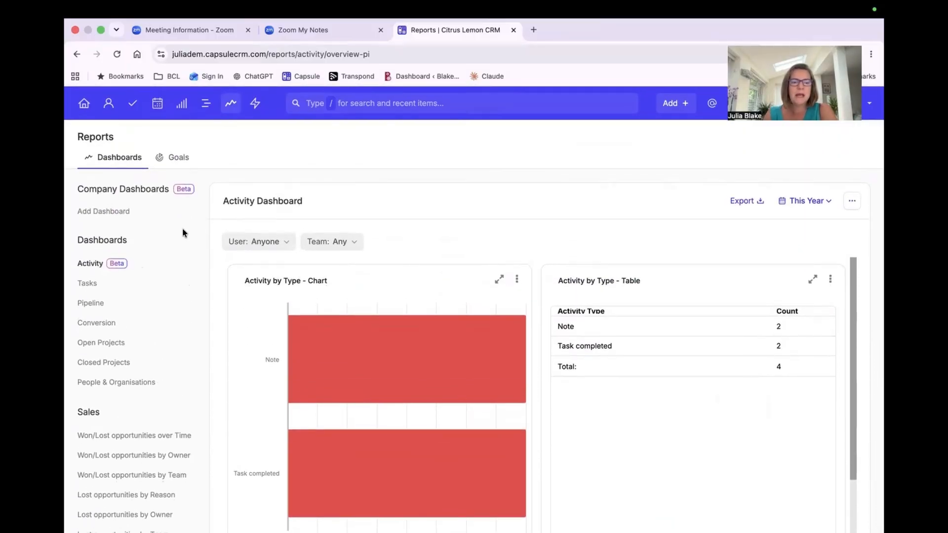
scroll(148, 294, down, 2)
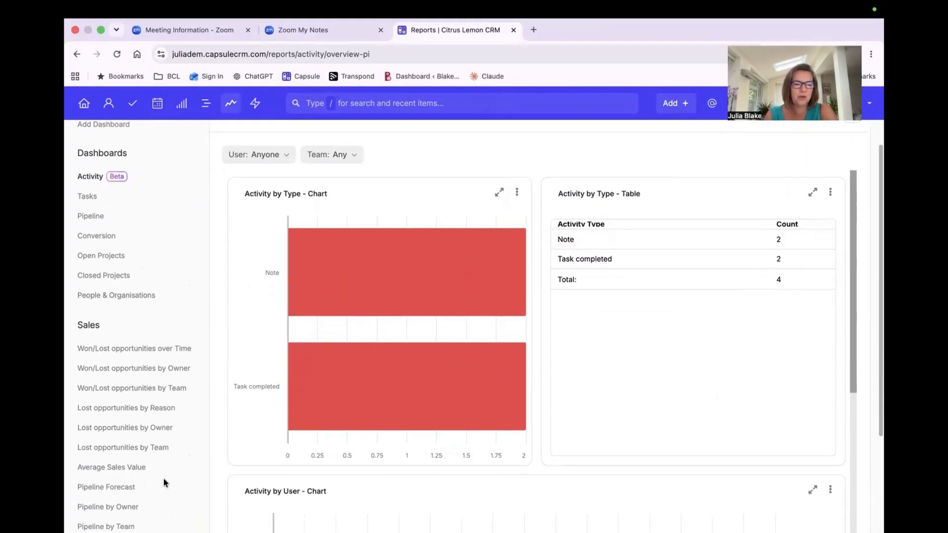
scroll(166, 446, down, 3)
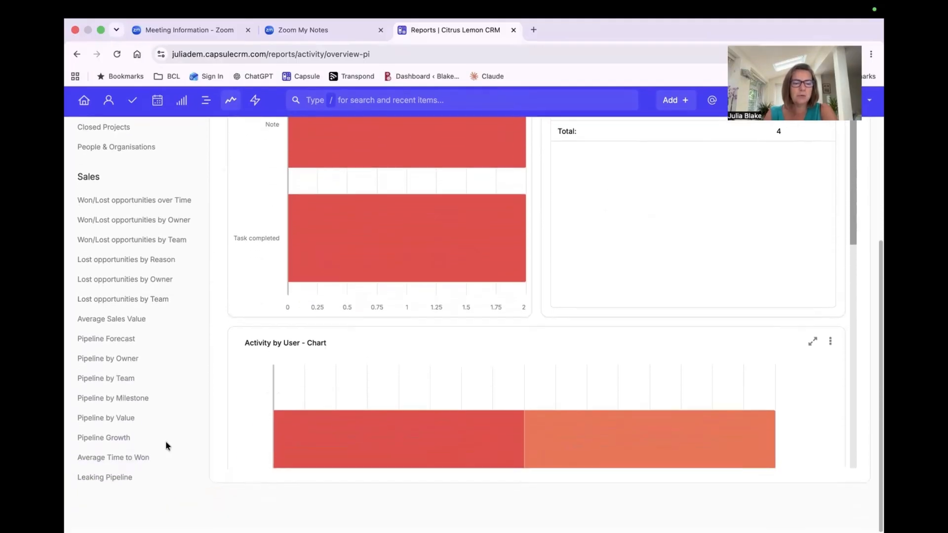
scroll(148, 345, up, 5)
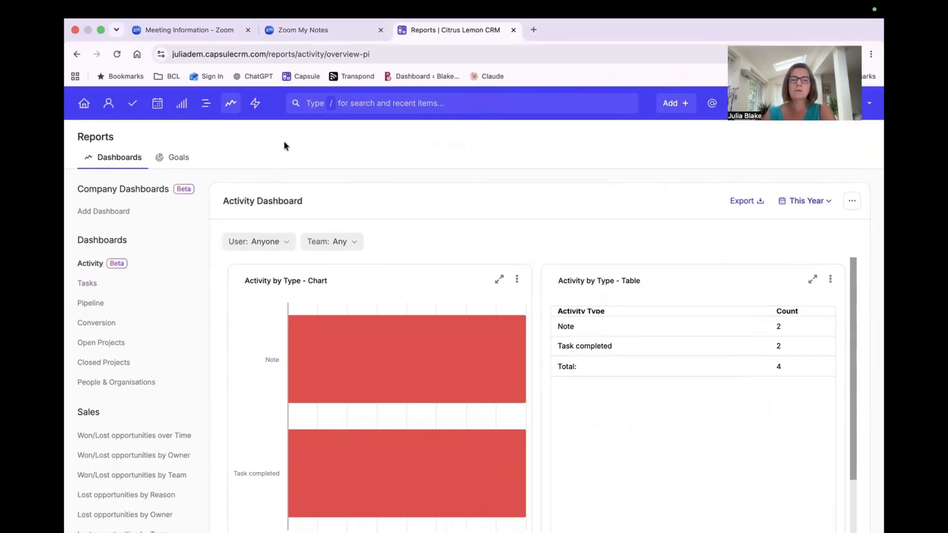
Step: View the reporting goals and check the goal types on offer without adding a goal
click(180, 160)
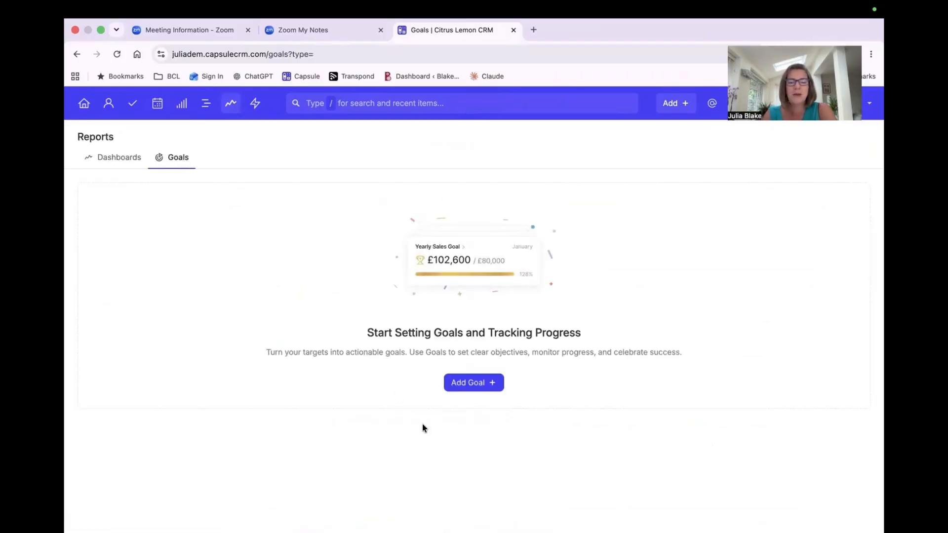
click(481, 387)
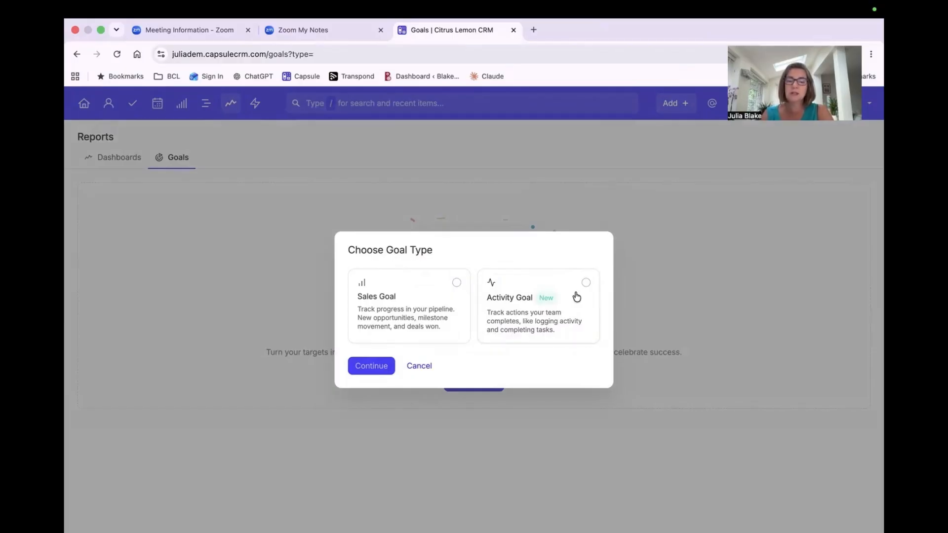
click(425, 368)
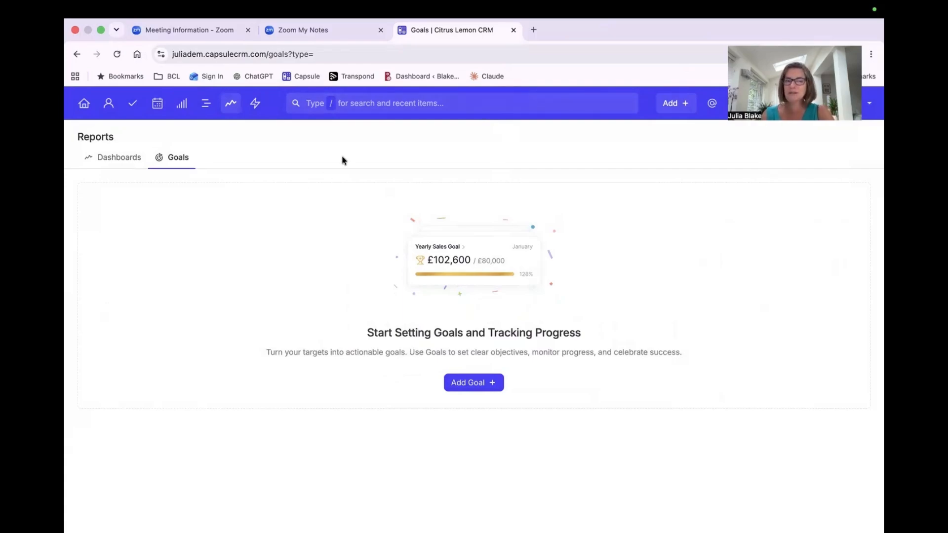
Step: Show the Projects board and inspect its board and tag filters without changing them
click(205, 110)
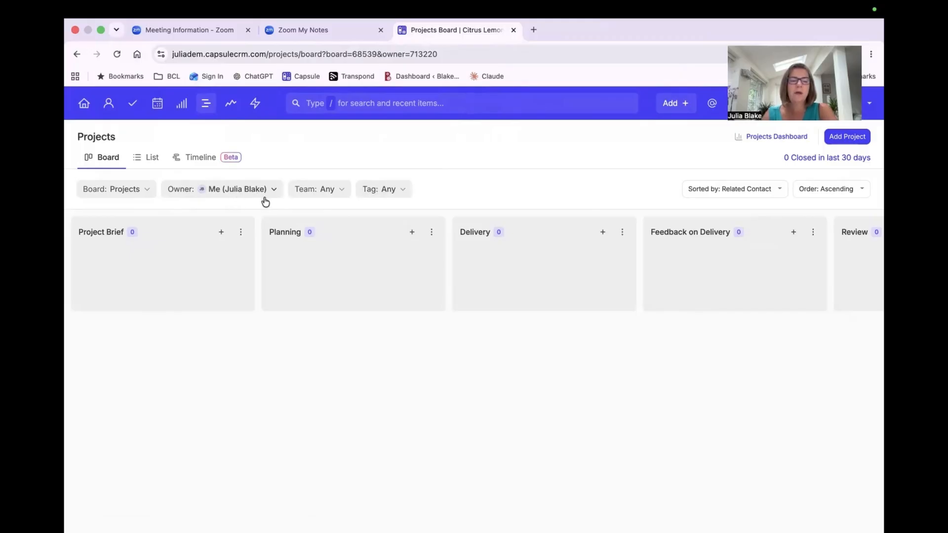
click(148, 192)
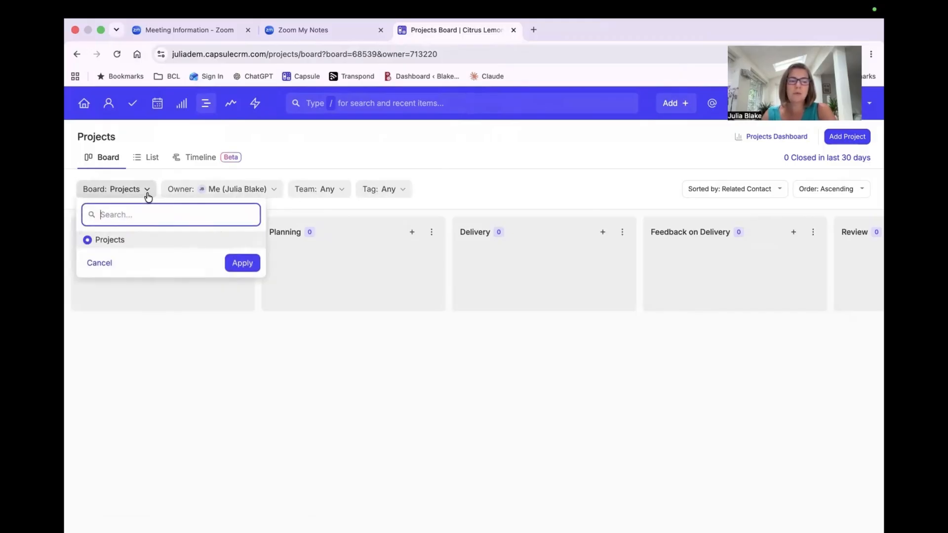
click(294, 129)
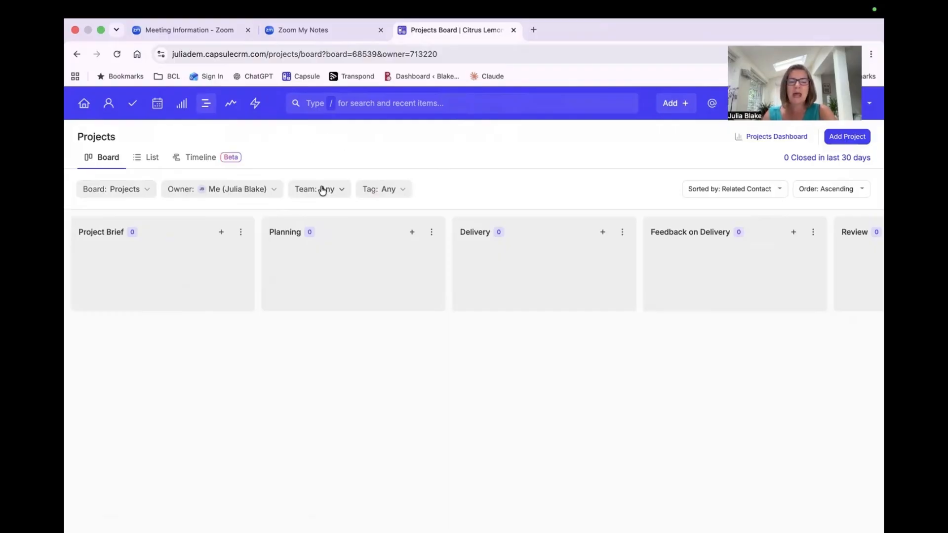
click(386, 192)
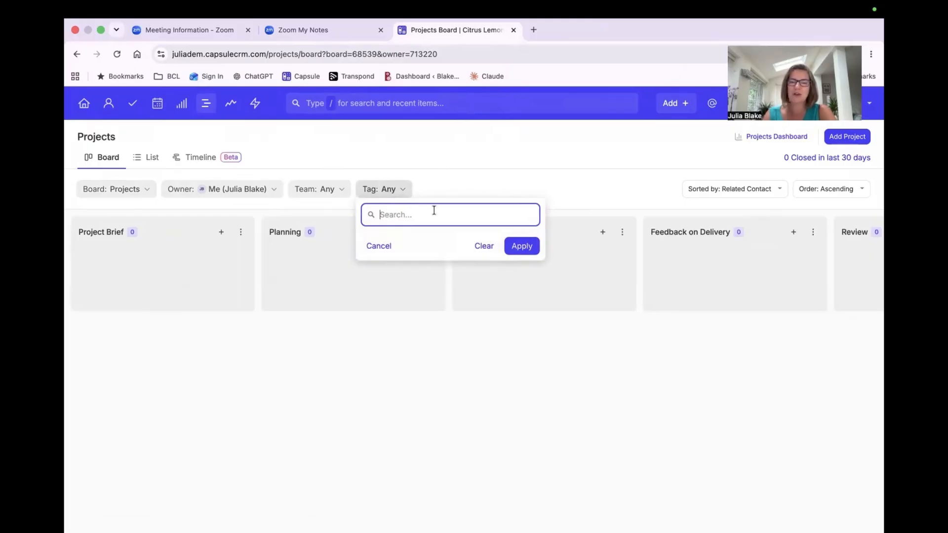
click(496, 137)
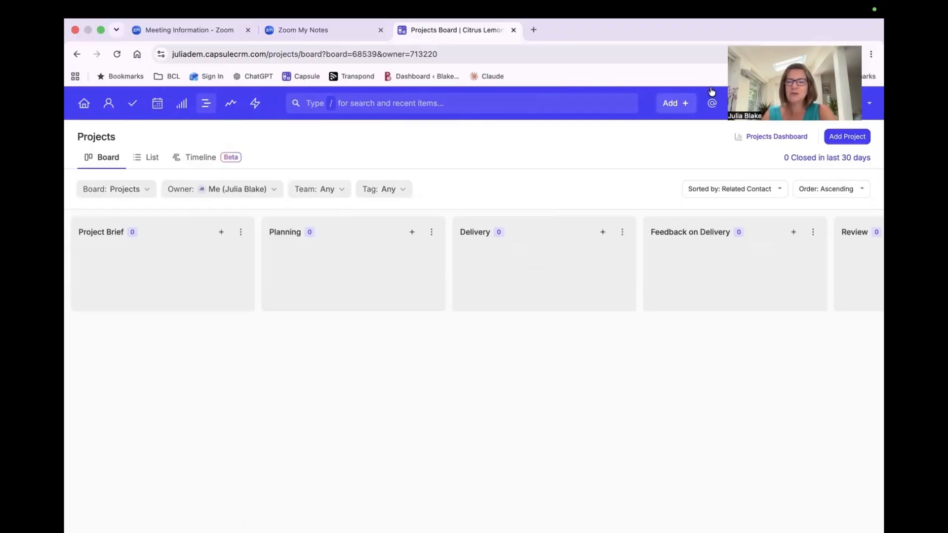
Step: Open the Account Settings and examine the setting categories from Account and Plan to Activity Types
drag(779, 39, 476, 46)
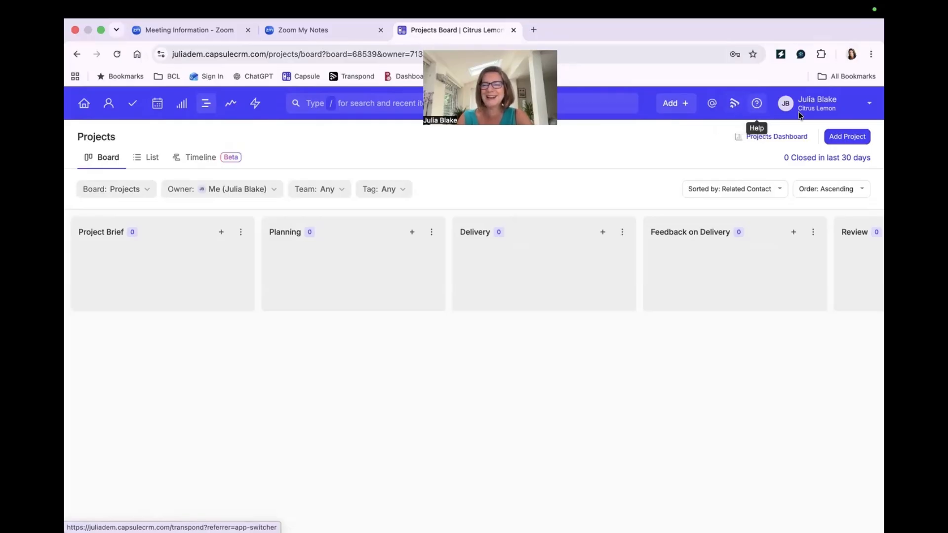
click(820, 109)
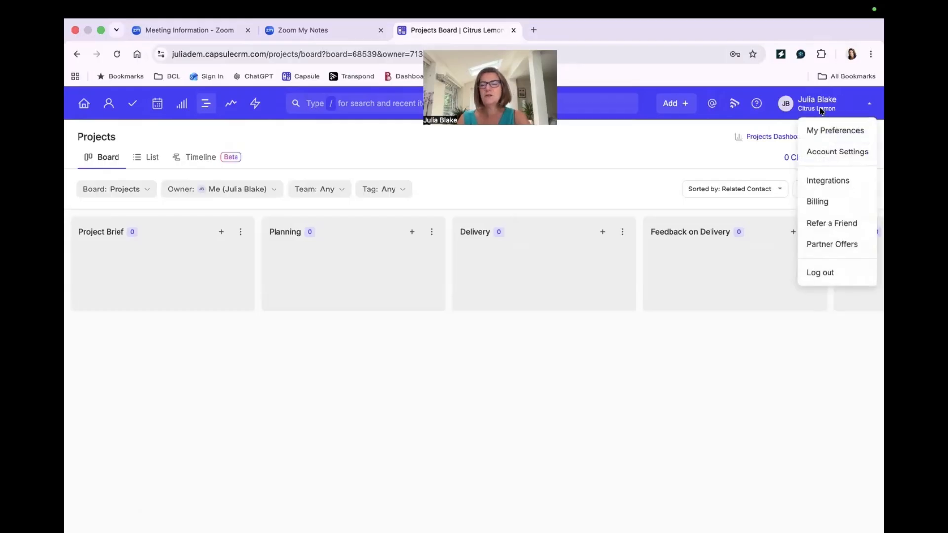
click(832, 157)
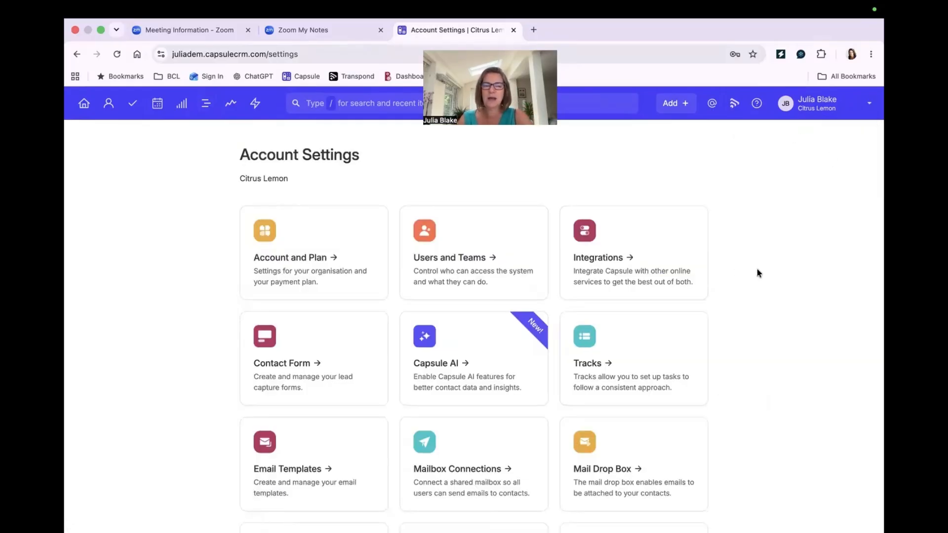
scroll(756, 259, down, 3)
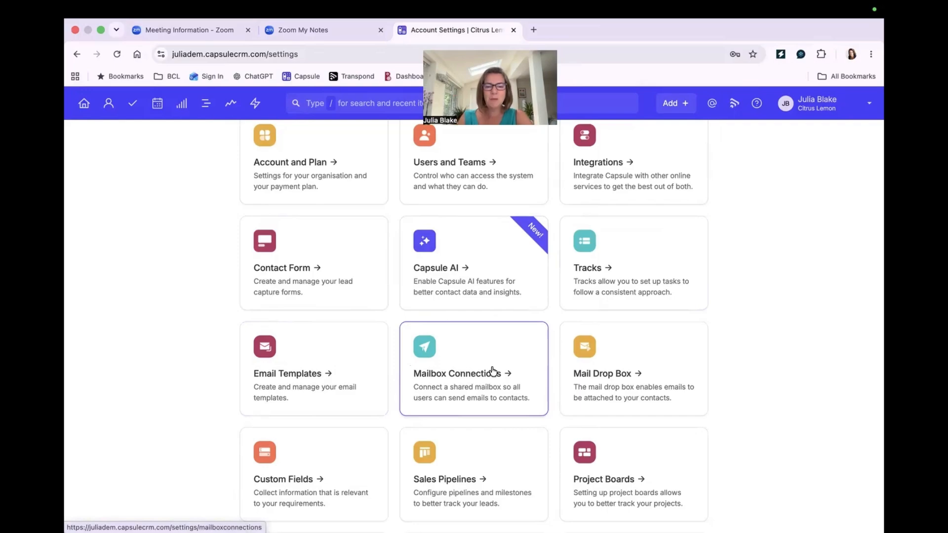
scroll(681, 372, down, 2)
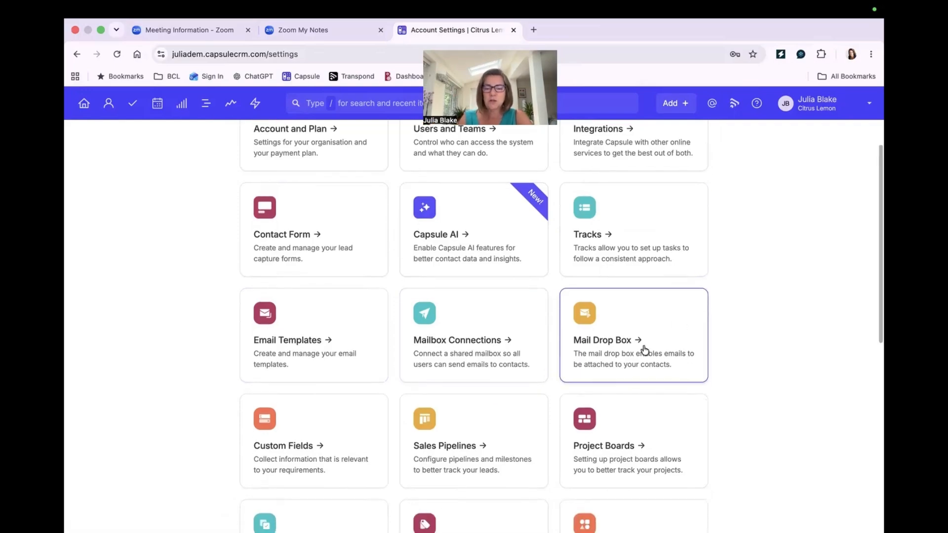
scroll(652, 354, down, 1)
scroll(316, 412, down, 1)
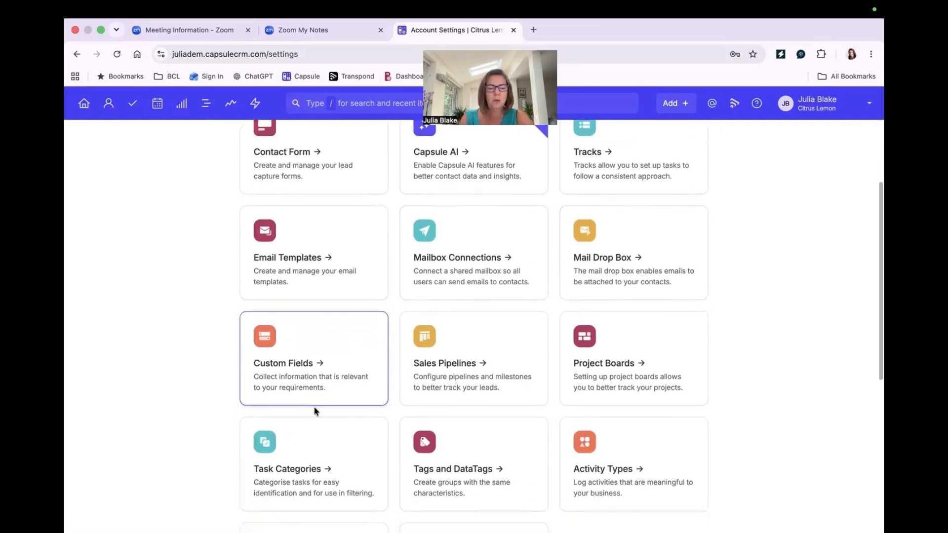
Step: Open the Custom Fields settings and check the types and Searchable option for a new People and Organisations field without saving it
click(306, 367)
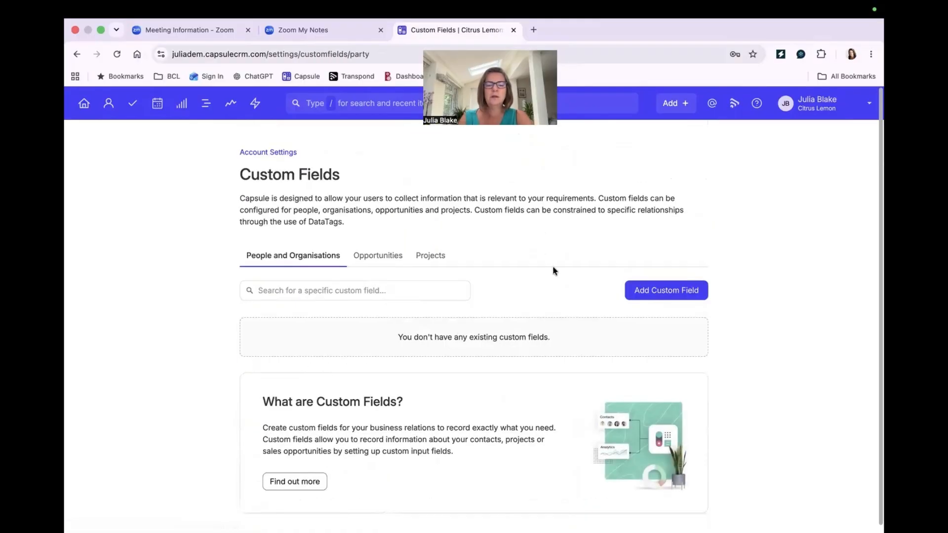
click(640, 291)
click(382, 210)
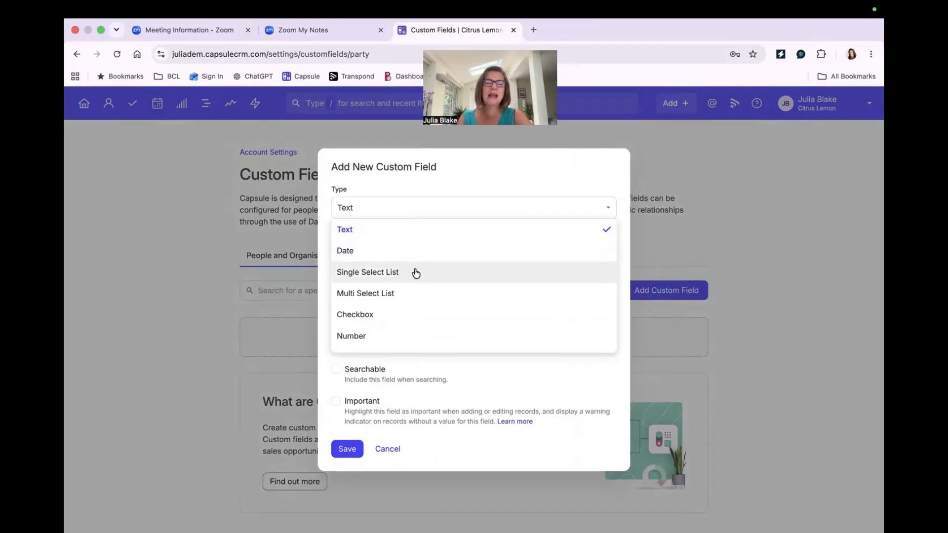
scroll(373, 334, down, 1)
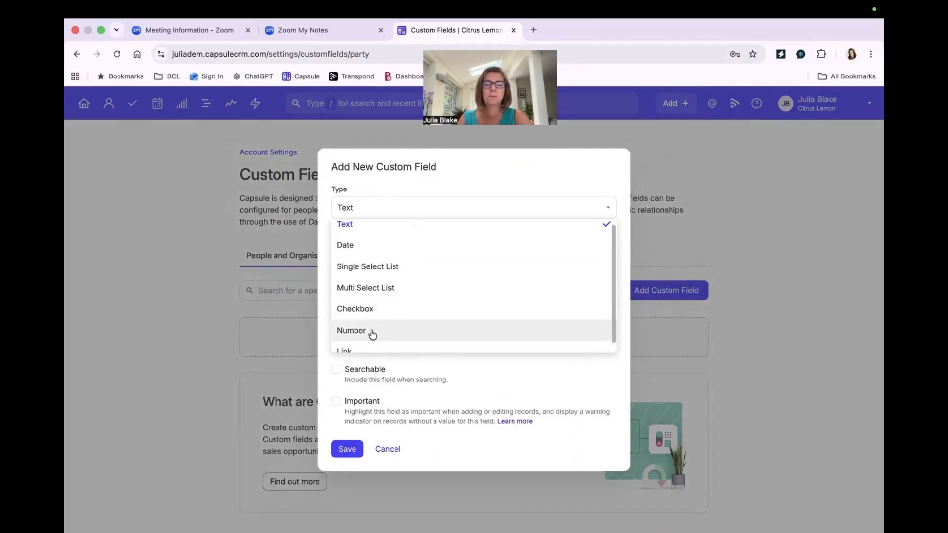
scroll(372, 334, down, 1)
click(324, 321)
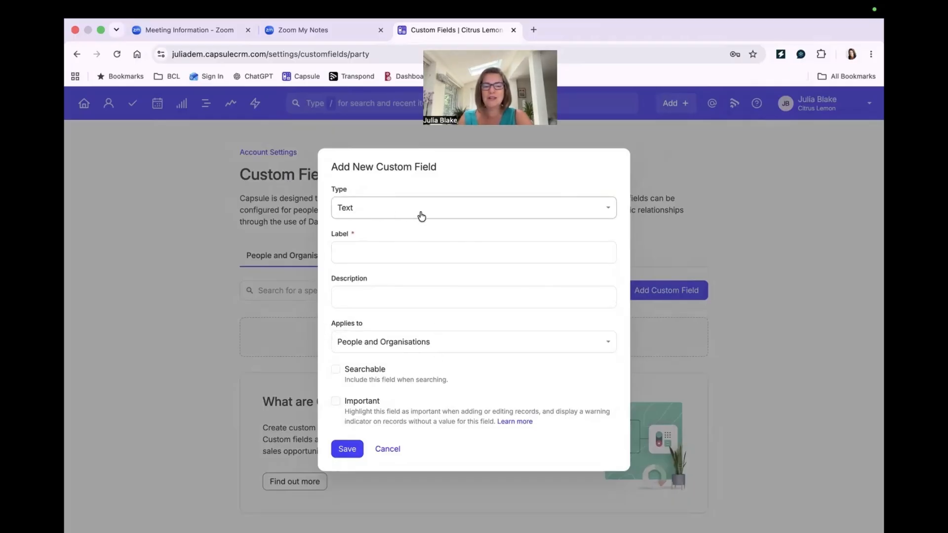
click(336, 369)
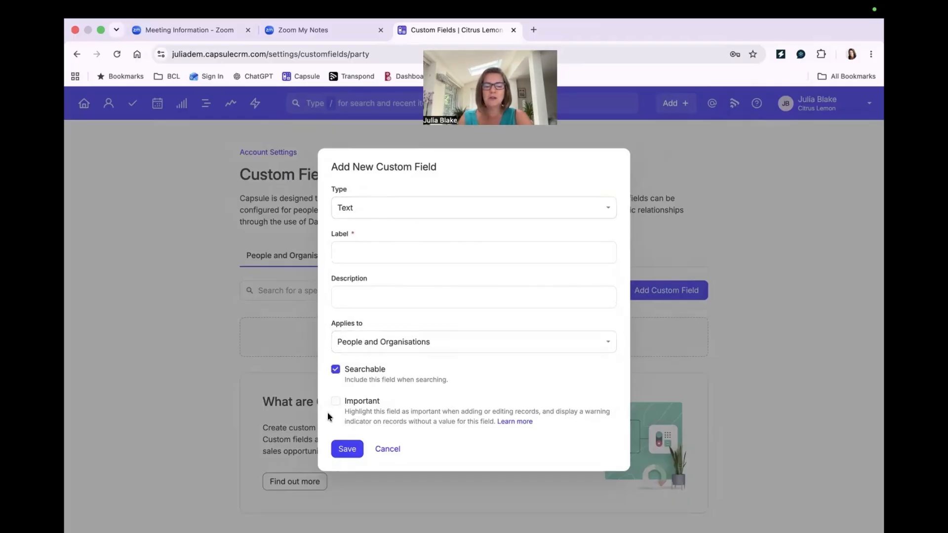
click(387, 448)
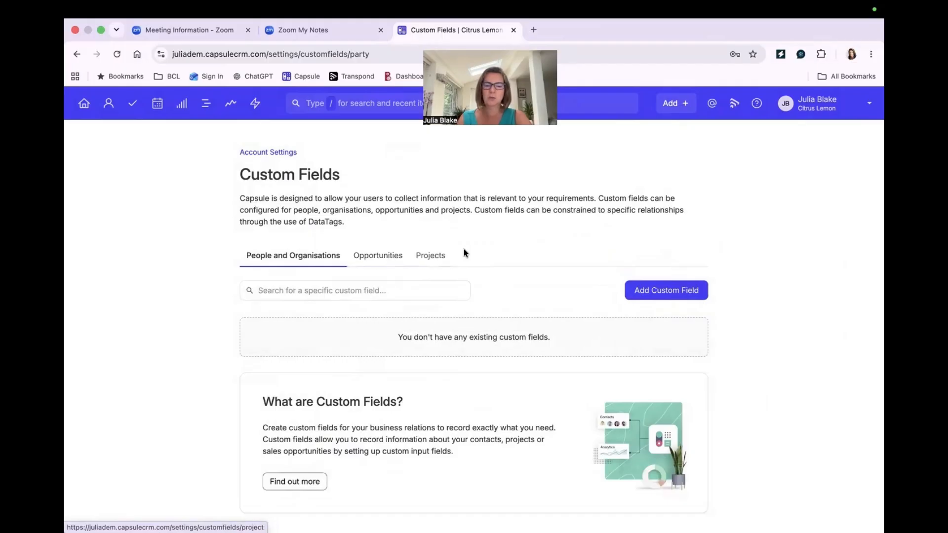
Step: Return to the Account Settings overview and examine the remaining categories down to Custom Titles and API Authentication
click(277, 152)
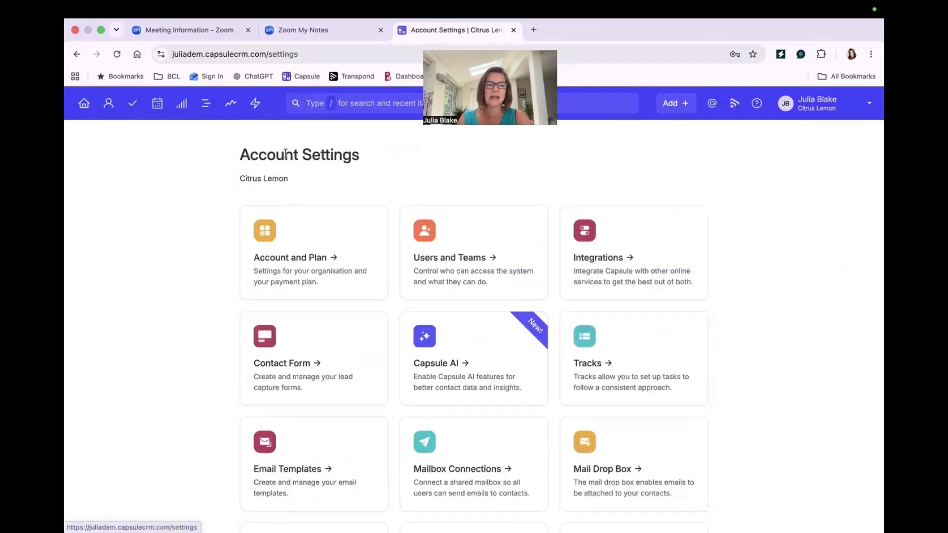
scroll(513, 378, down, 5)
scroll(513, 377, down, 2)
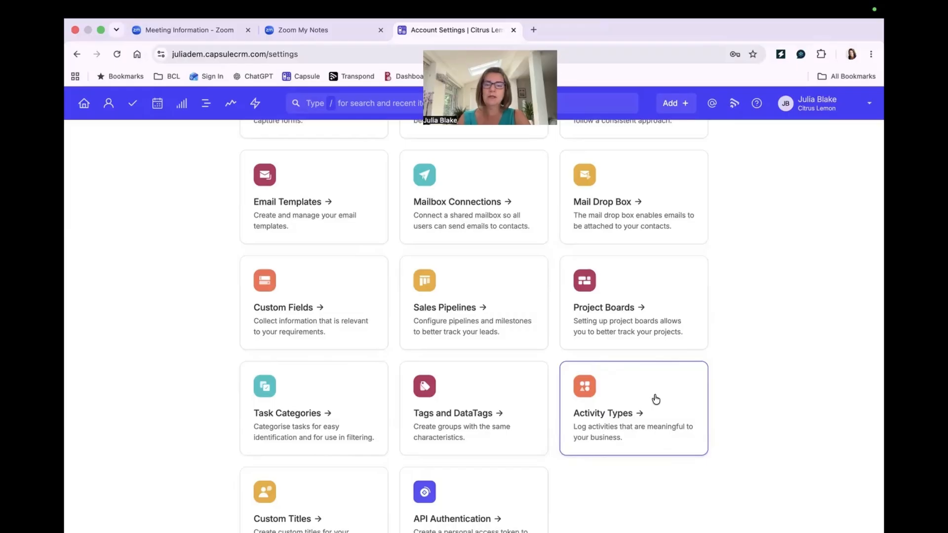
scroll(656, 399, down, 2)
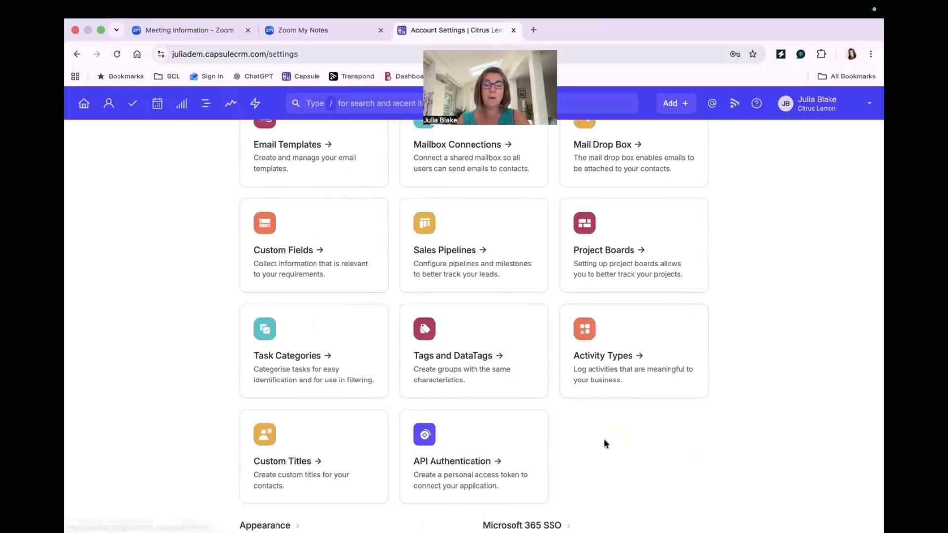
scroll(643, 467, down, 2)
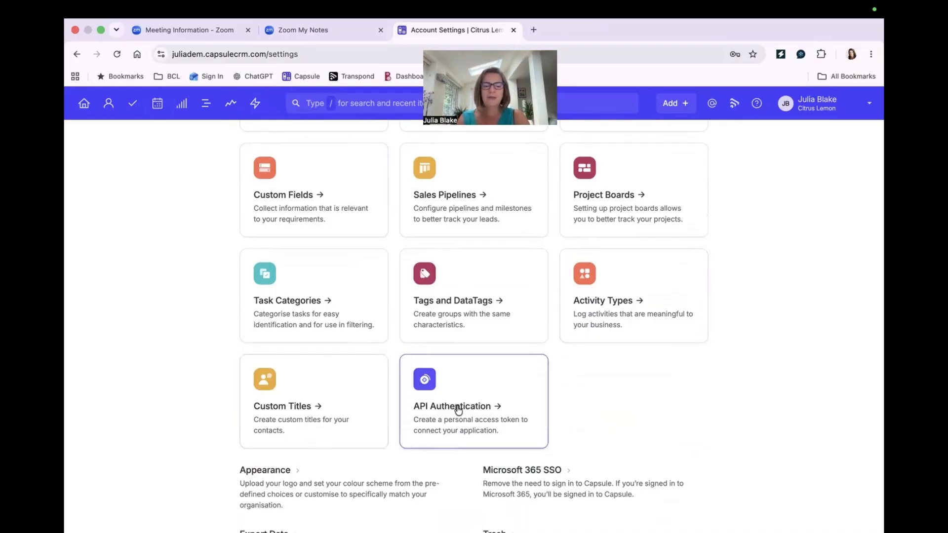
scroll(579, 400, up, 5)
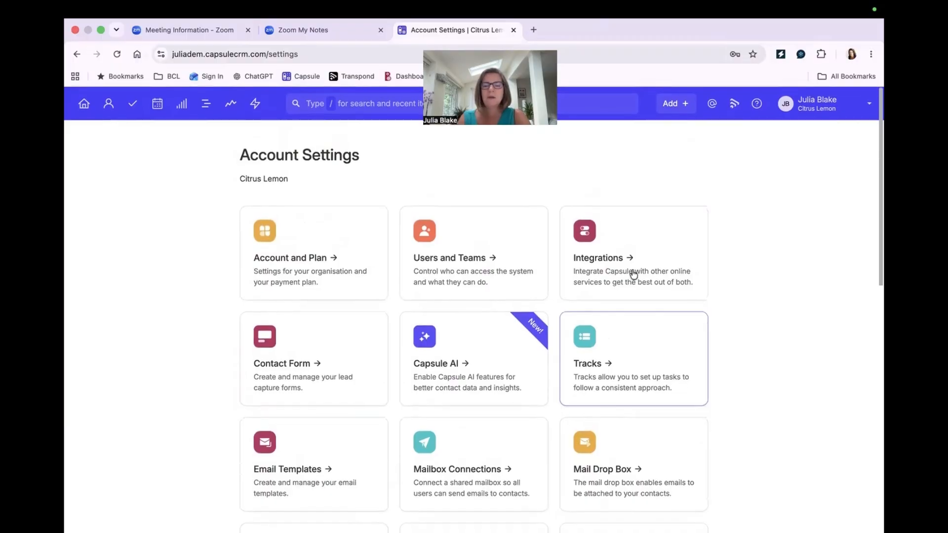
Step: Open the Integrations settings and examine the featured marketing, email, calendar and AI tool integrations
click(632, 271)
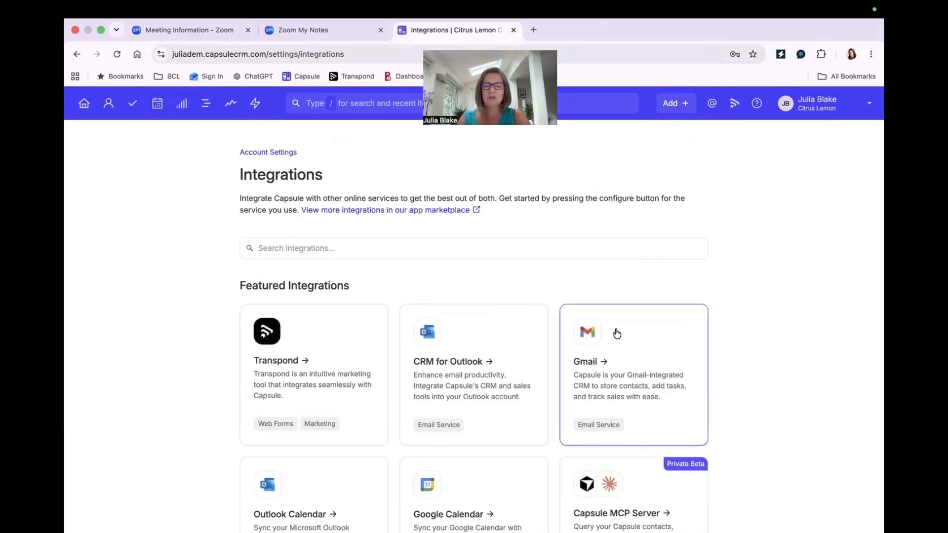
scroll(641, 331, down, 1)
scroll(642, 312, down, 3)
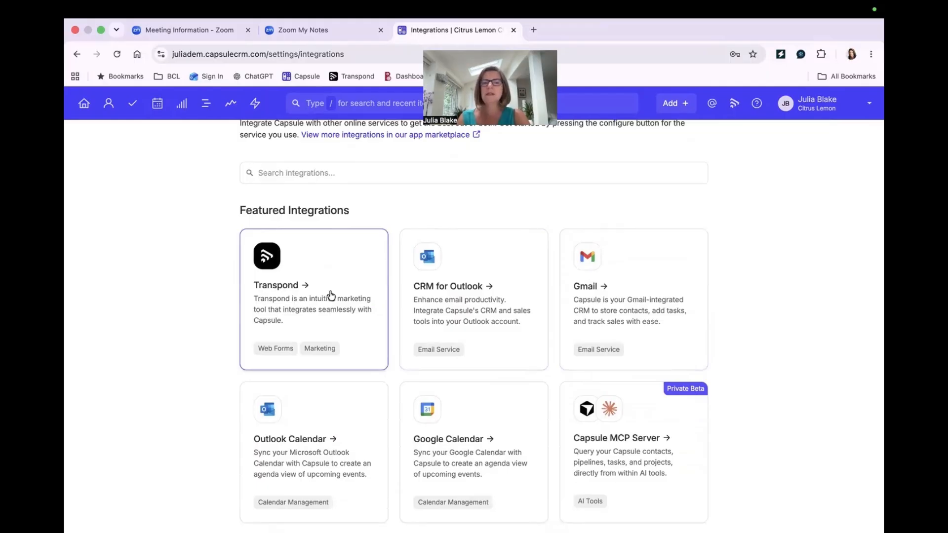
scroll(458, 321, down, 2)
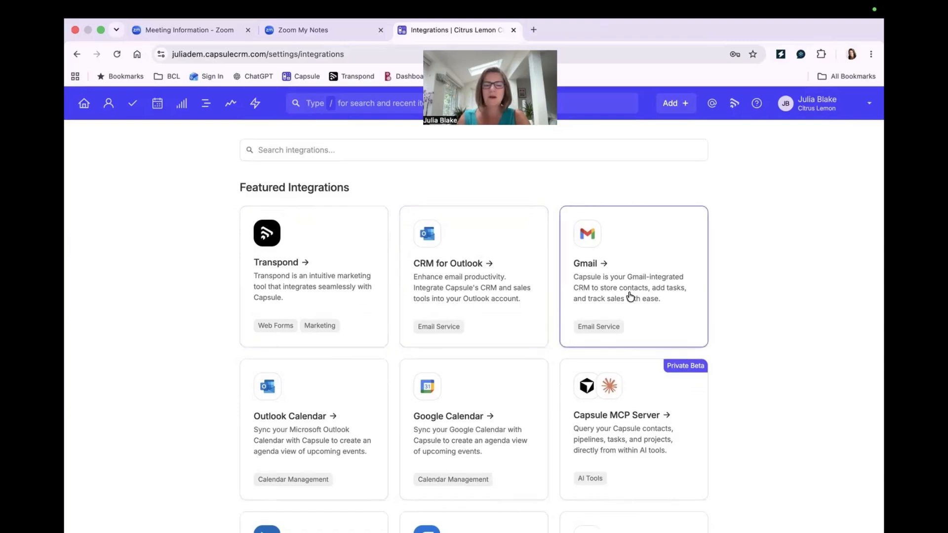
scroll(258, 383, down, 2)
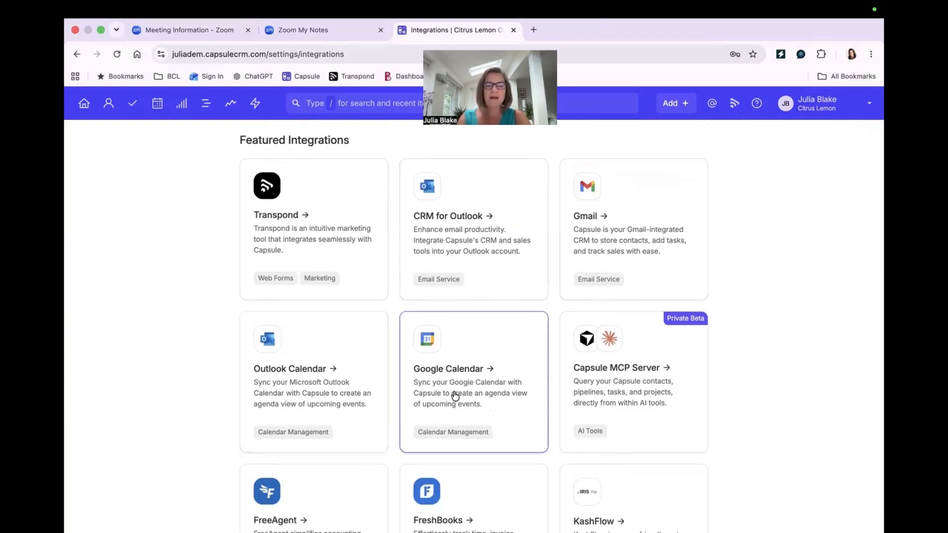
scroll(451, 390, down, 4)
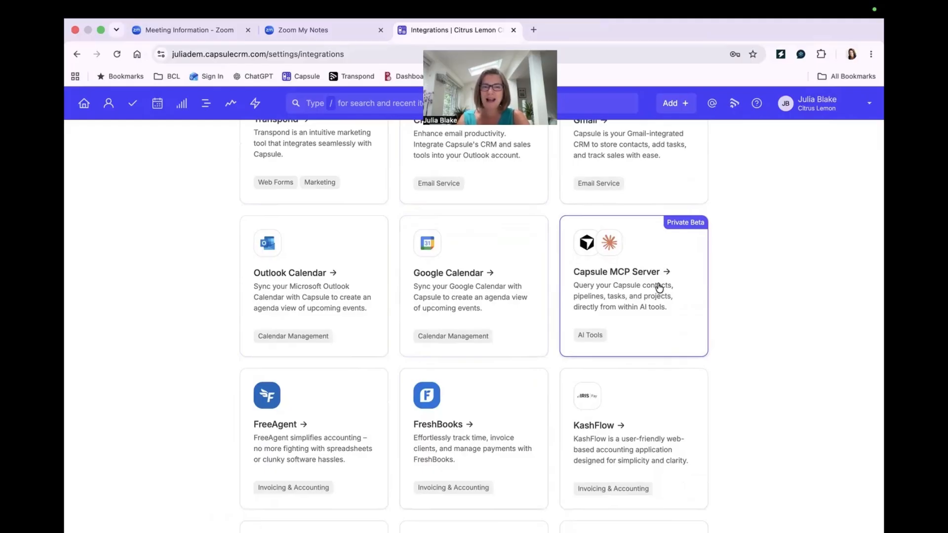
scroll(659, 287, down, 1)
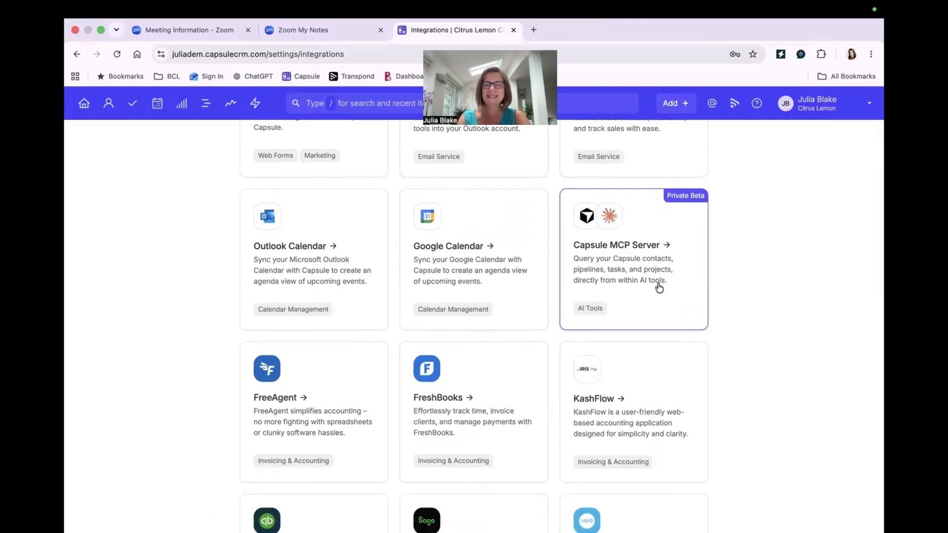
Step: Review the accounting, web form, help desk and prospecting integrations, and open the LinkedIn integration in a separate browser tab
scroll(510, 474, down, 4)
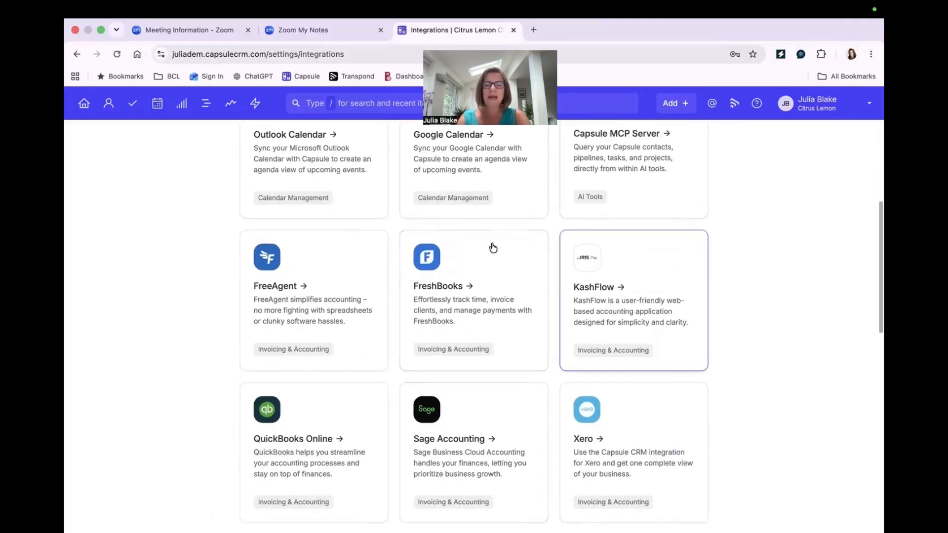
scroll(635, 298, down, 9)
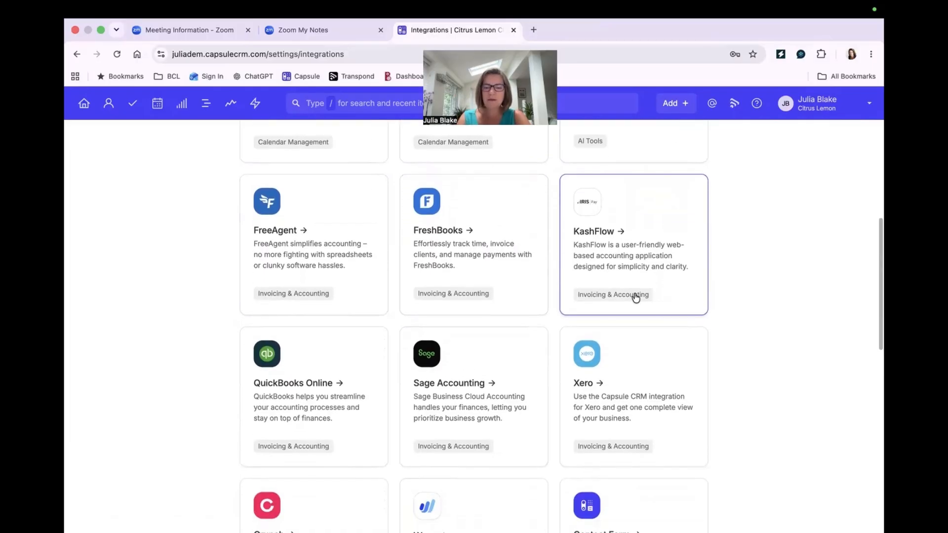
scroll(626, 359, down, 4)
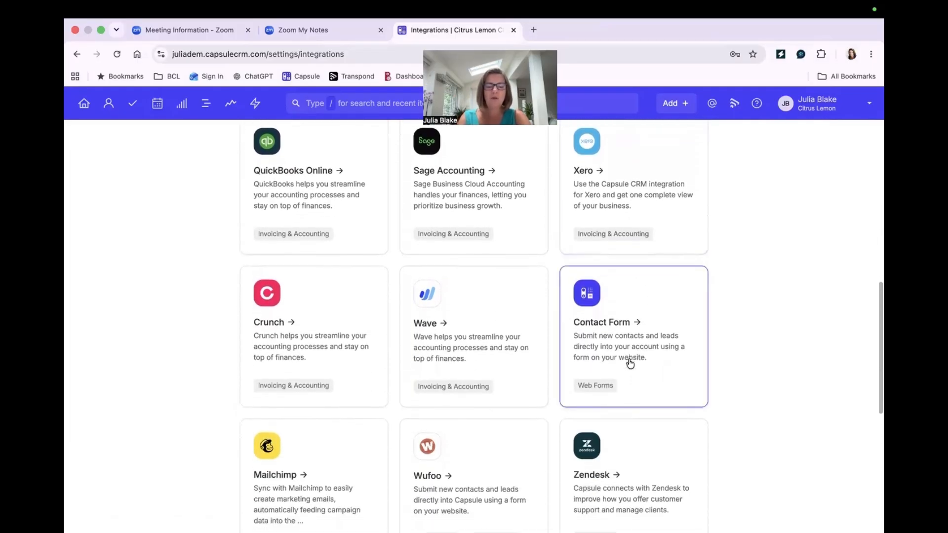
scroll(578, 418, down, 4)
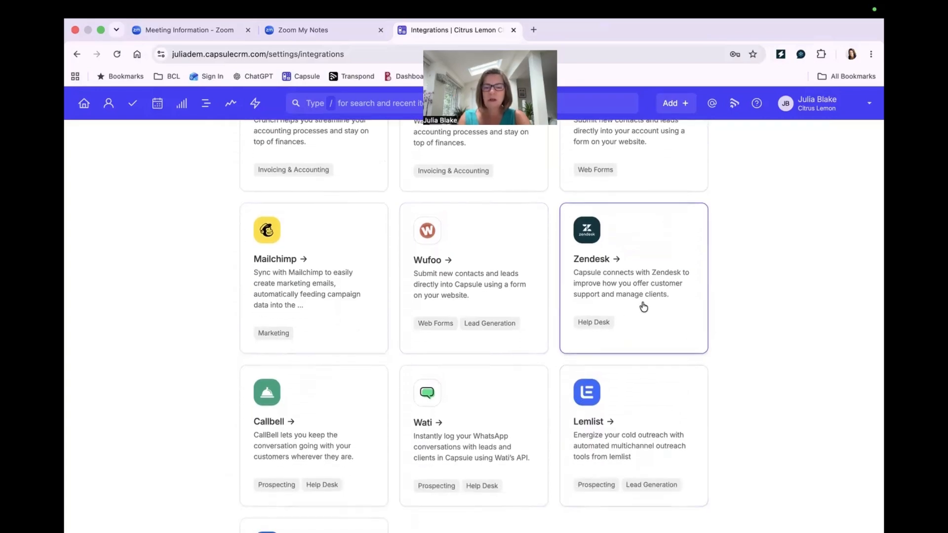
scroll(643, 307, down, 1)
scroll(643, 307, down, 5)
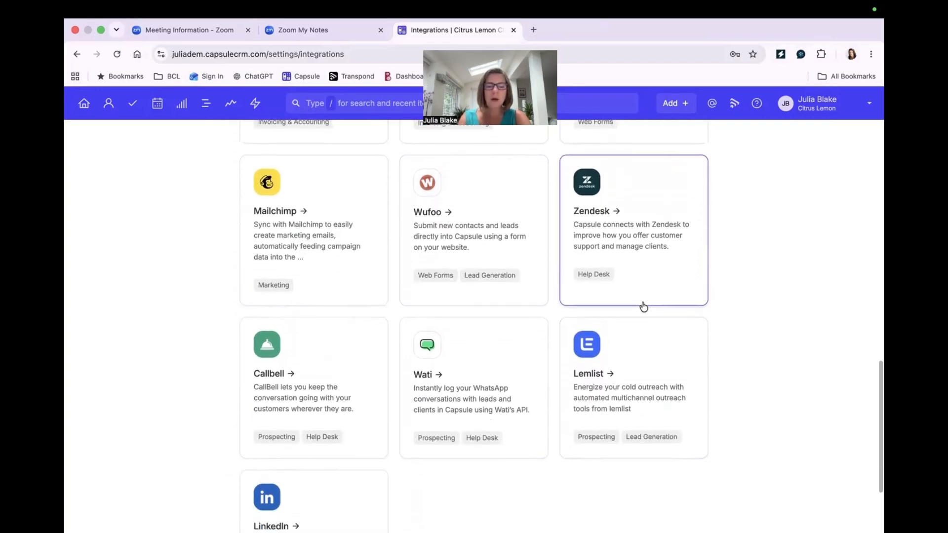
super+click(305, 416)
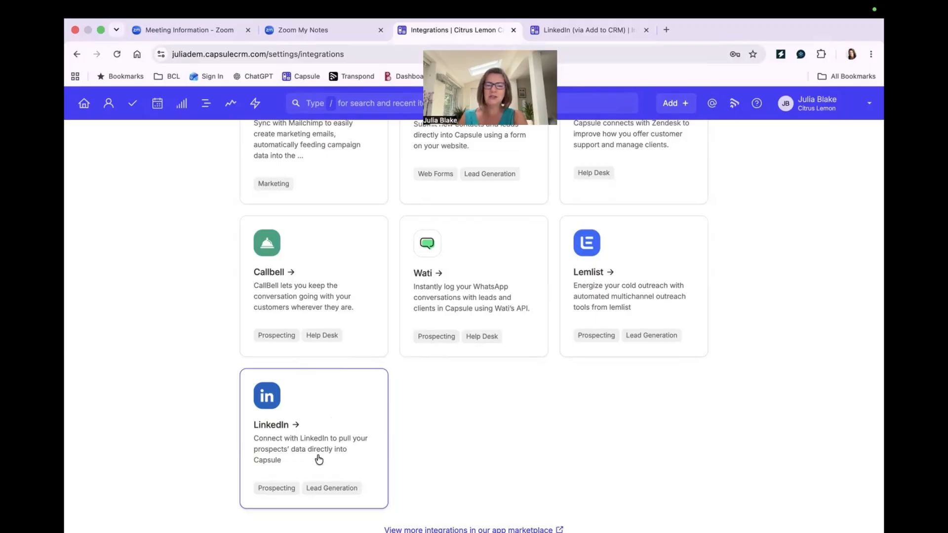
Step: Leave the Integrations list through the Account Settings and return to the home page summary
scroll(470, 427, up, 10)
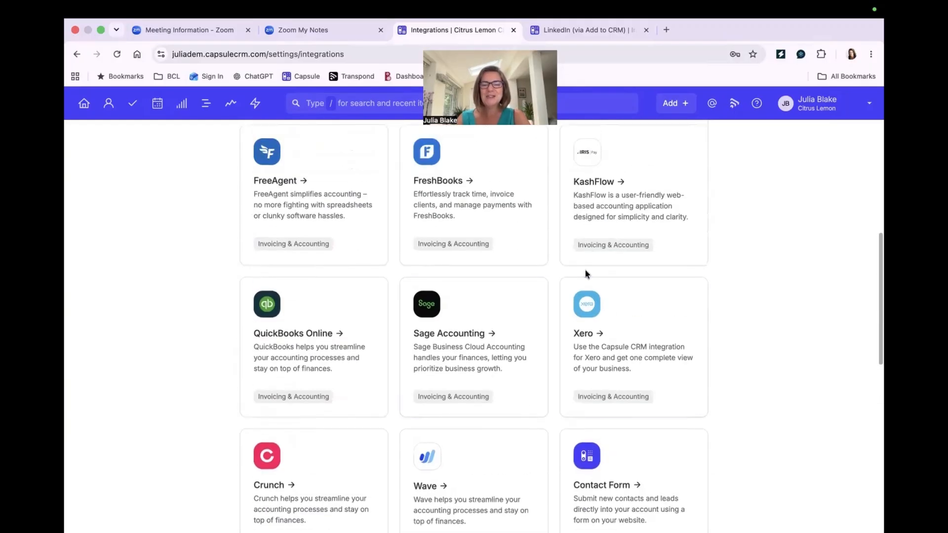
scroll(586, 274, up, 10)
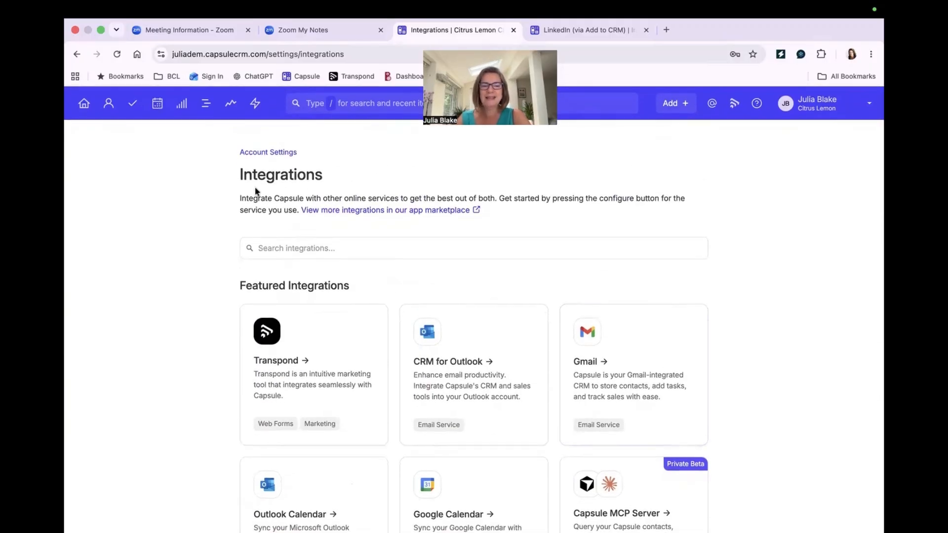
click(270, 154)
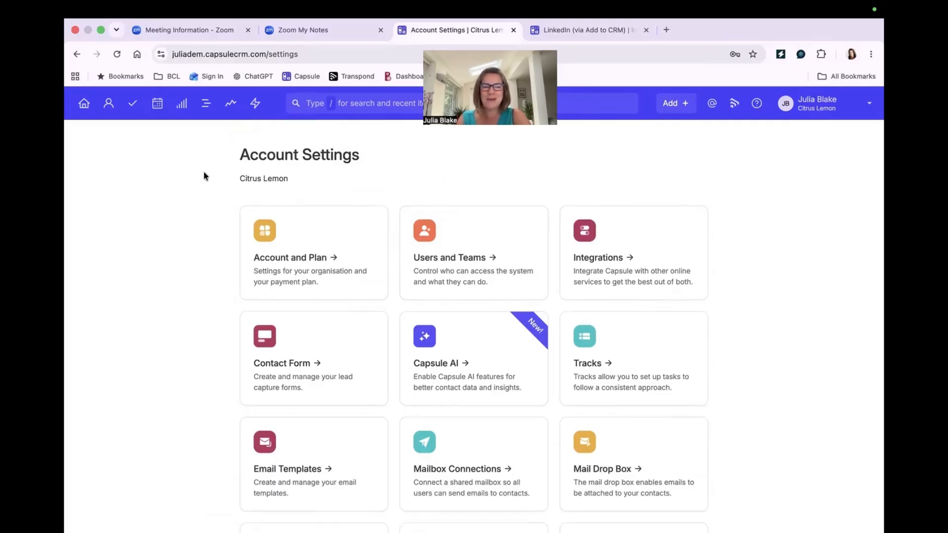
click(84, 103)
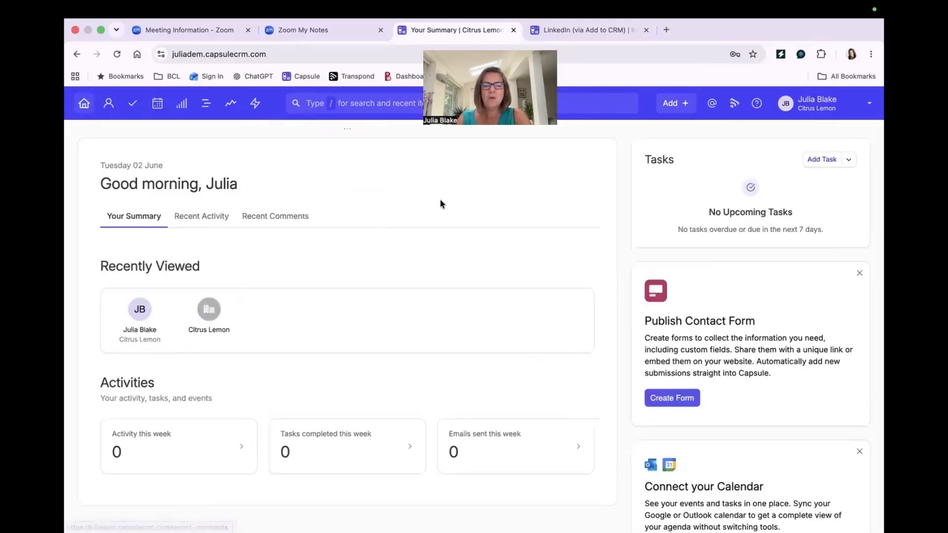